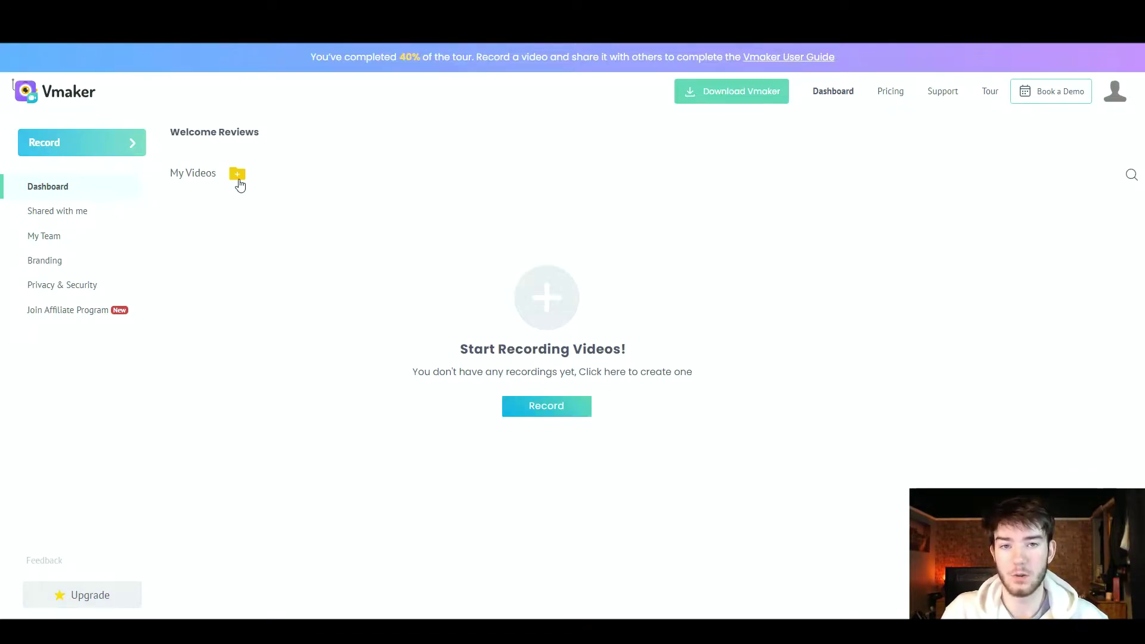
Set the recorder to capture the current tab only and list the recording quality choices, keeping Auto.
{"action": "left_click", "coordinate": [533, 408]}
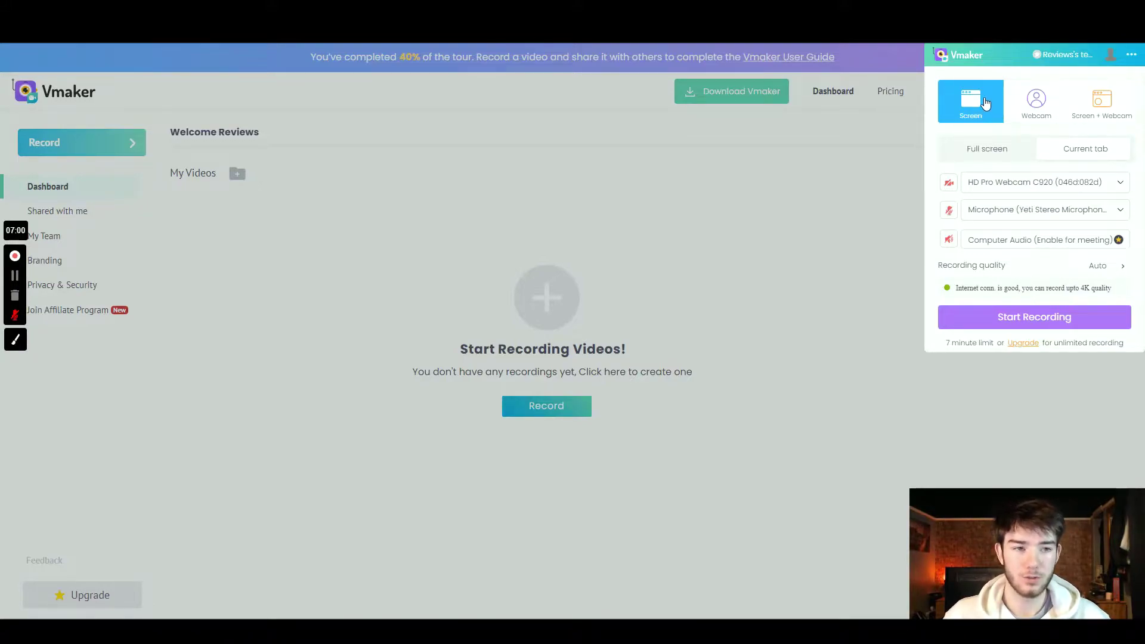
{"action": "left_click", "coordinate": [1011, 154]}
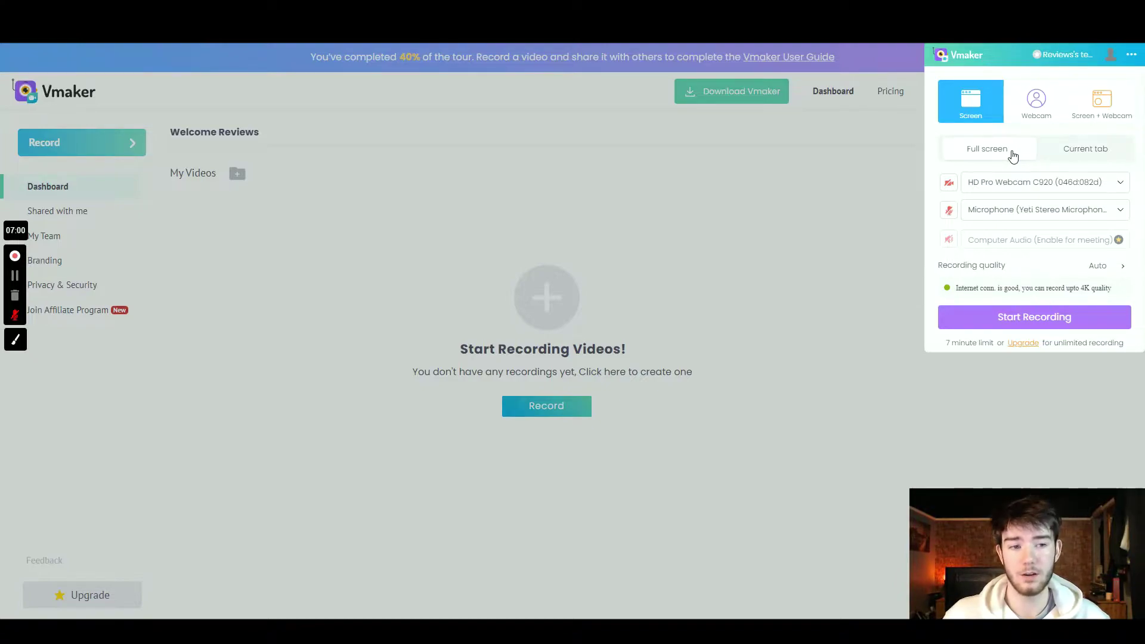
{"action": "left_click", "coordinate": [1080, 154]}
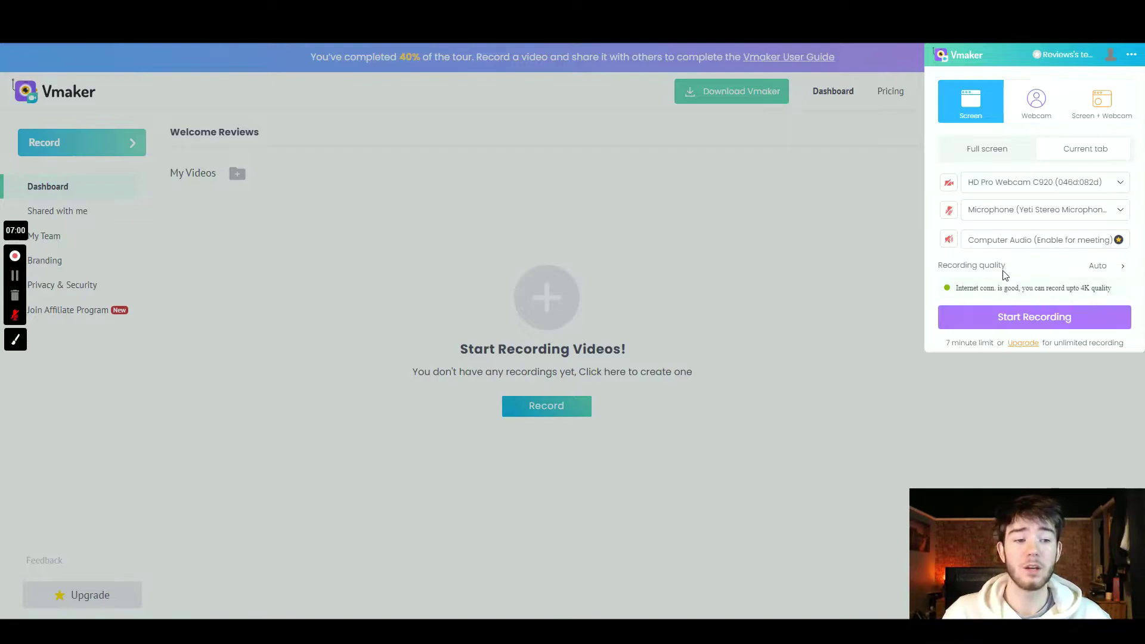
{"action": "left_click", "coordinate": [1114, 267]}
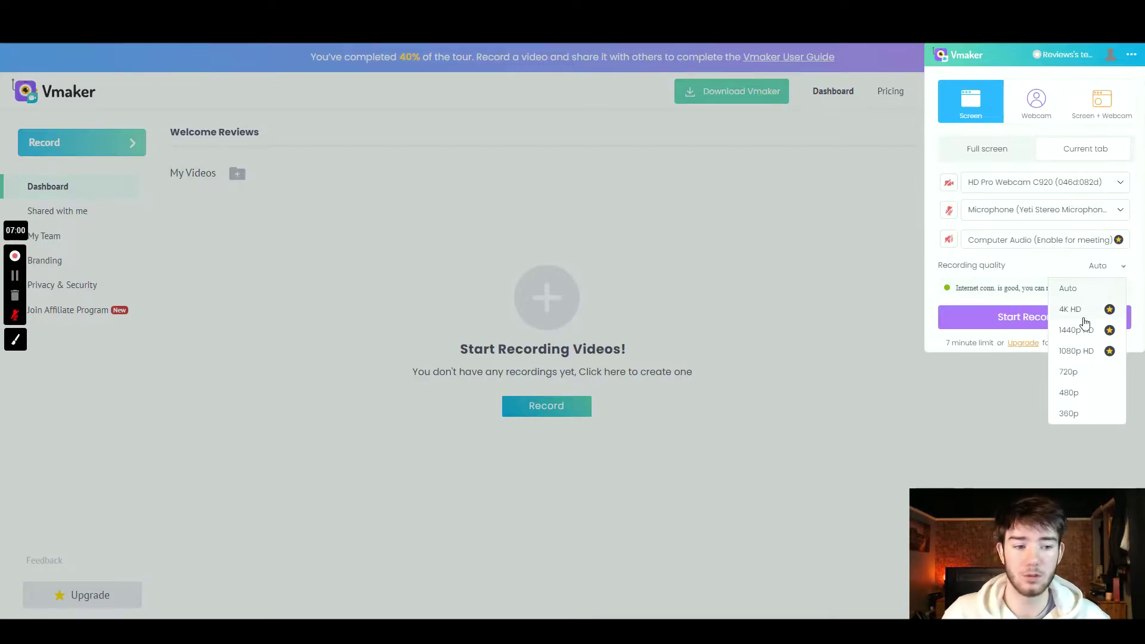
{"action": "left_click", "coordinate": [1087, 288]}
{"action": "left_click", "coordinate": [1032, 114]}
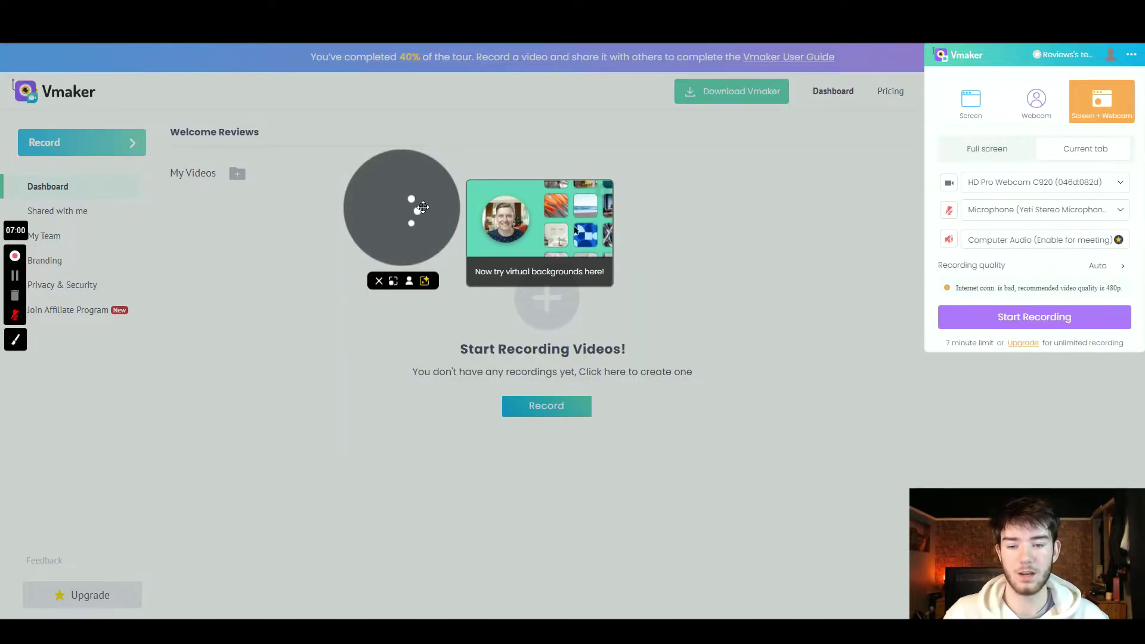
{"action": "left_click_drag", "start_coordinate": [420, 206], "coordinate": [574, 380]}
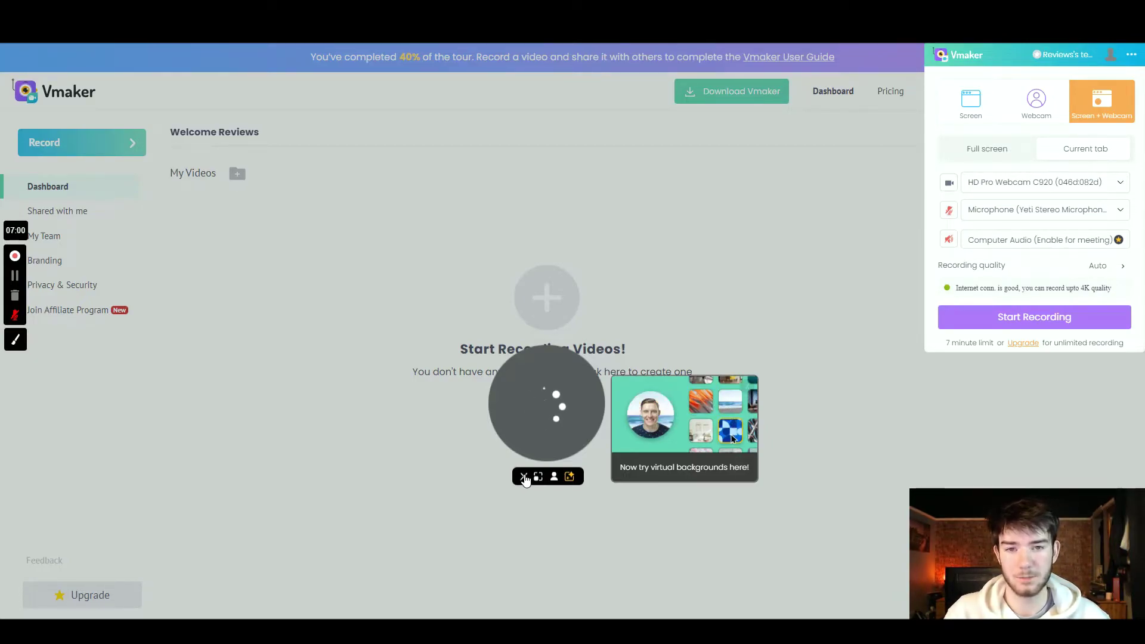
{"action": "left_click", "coordinate": [525, 477]}
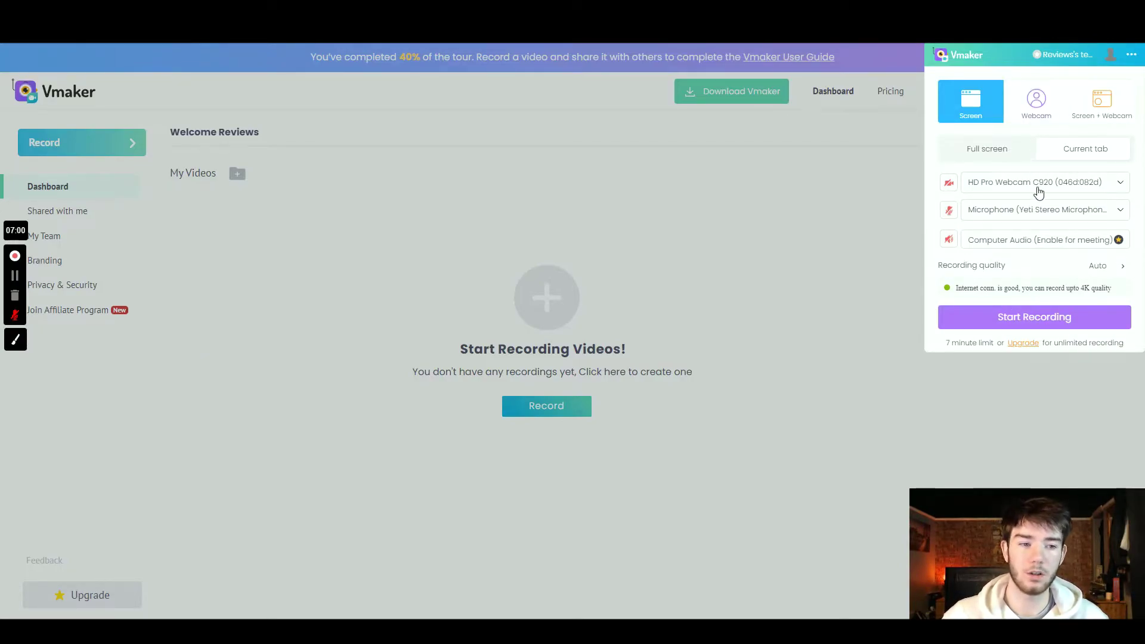
Record the current tab while visiting Shared with me and Dashboard, then stop the recording.
{"action": "left_click", "coordinate": [1028, 320]}
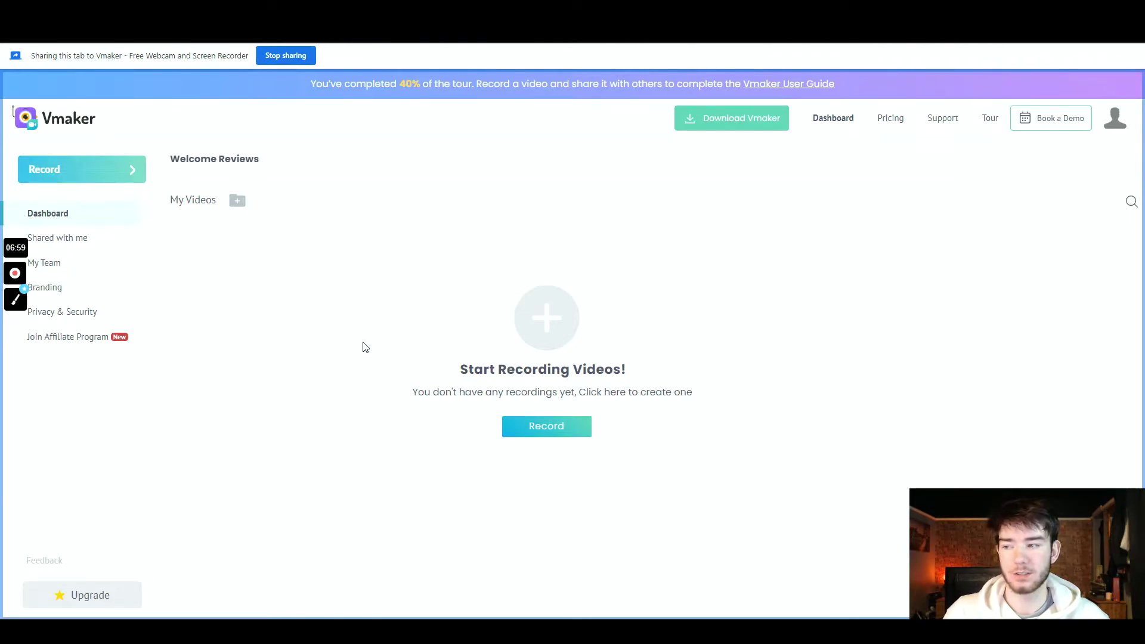
{"action": "mouse_move", "coordinate": [18, 280]}
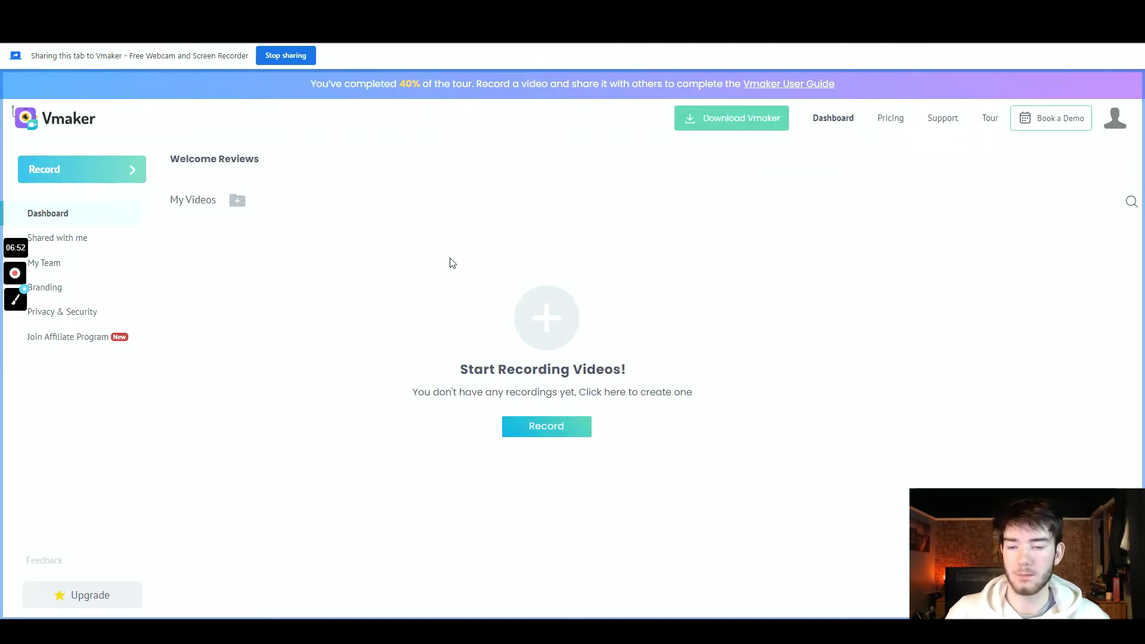
{"action": "left_click", "coordinate": [83, 238]}
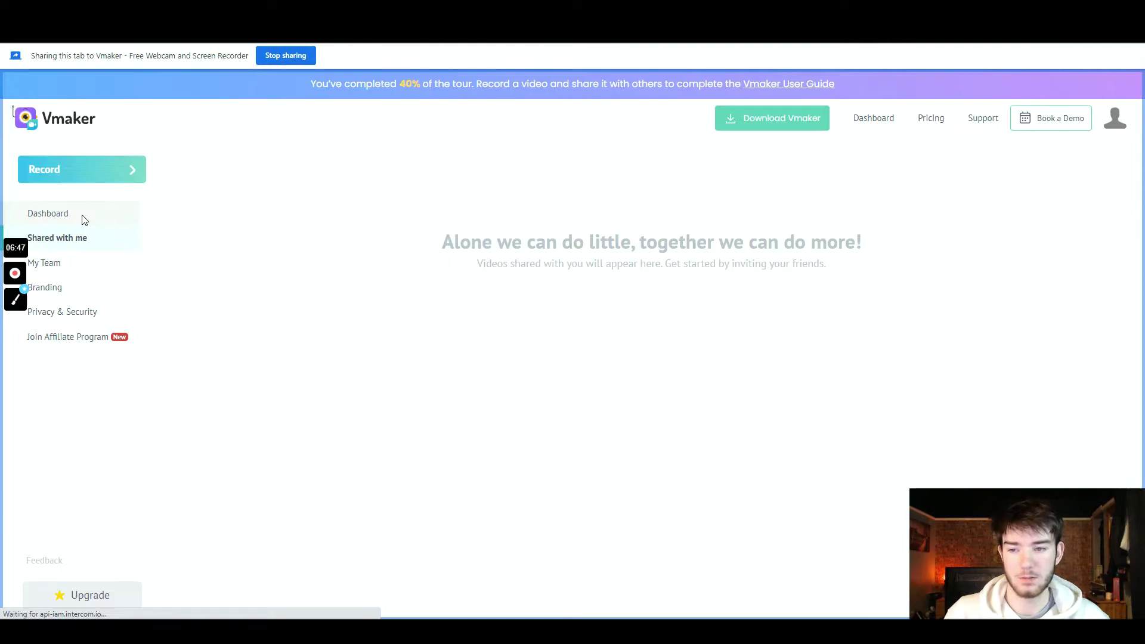
{"action": "left_click", "coordinate": [84, 218]}
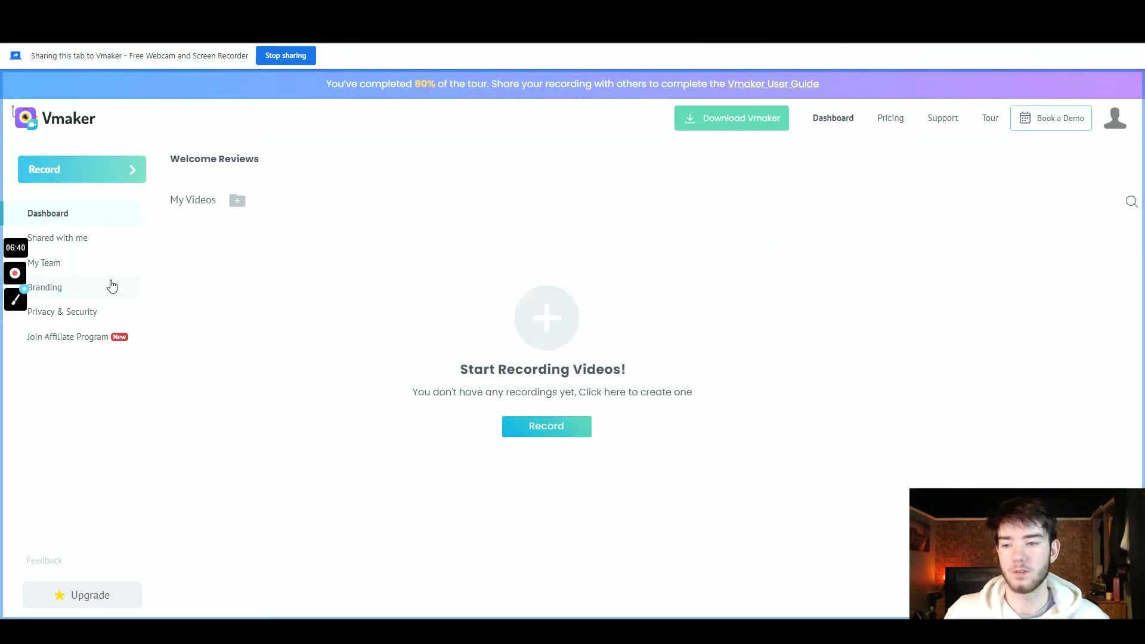
{"action": "mouse_move", "coordinate": [18, 274]}
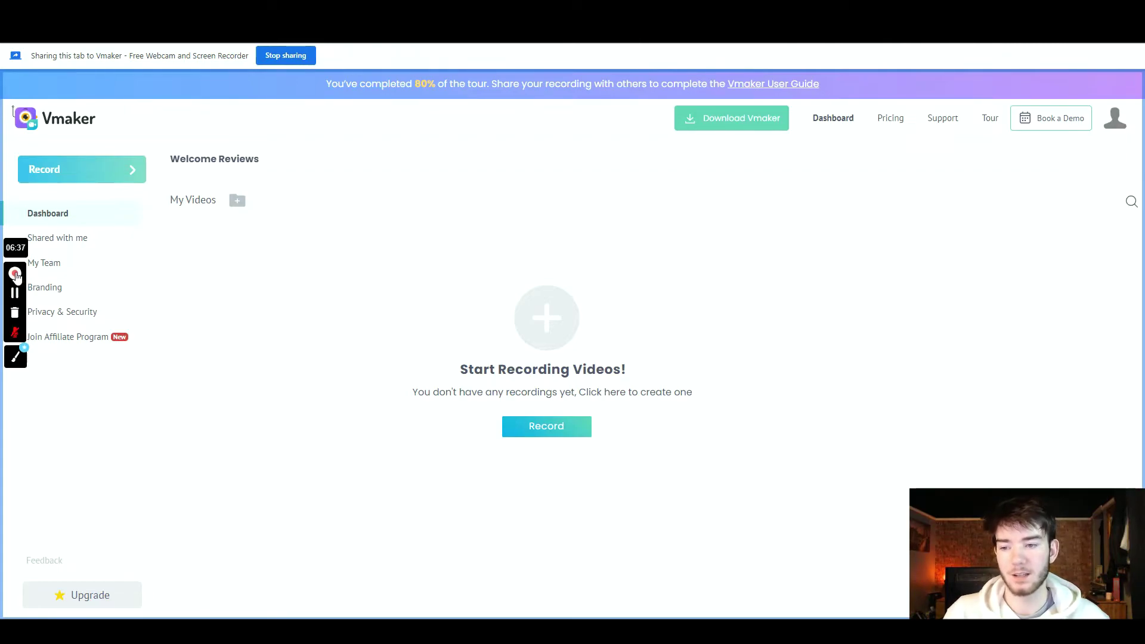
{"action": "left_click", "coordinate": [15, 274]}
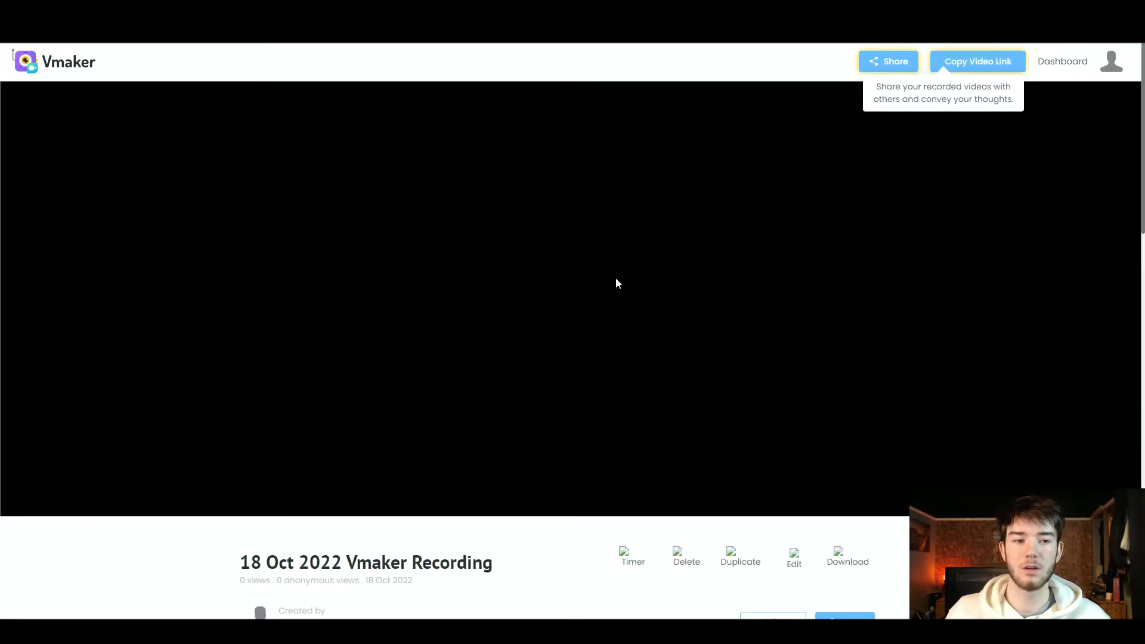
Rename the '18 Oct 2022 Vmaker Recording' video to 'Review'.
{"action": "scroll", "coordinate": [606, 298], "scroll_direction": "down", "scroll_amount": 5}
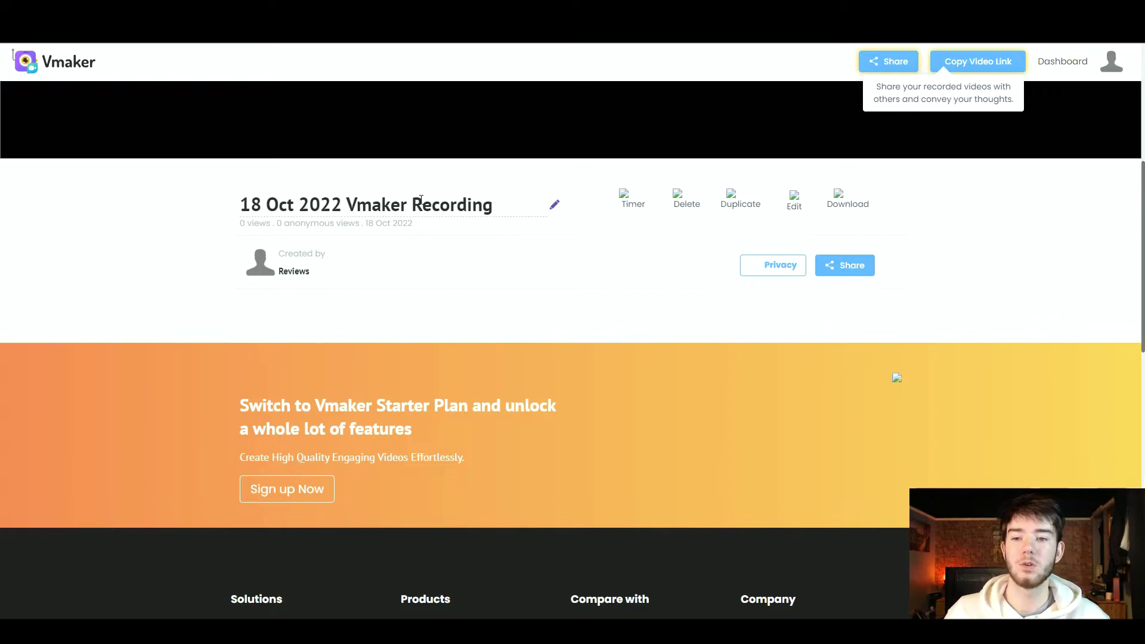
{"action": "left_click", "coordinate": [554, 205]}
{"action": "type", "text": "Review"}
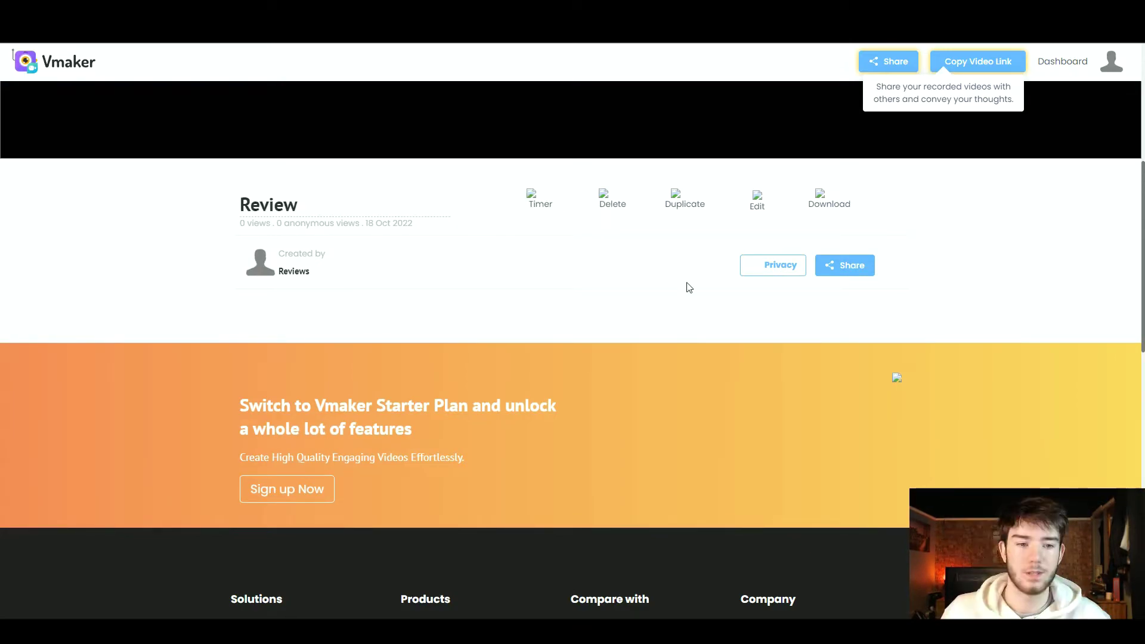
{"action": "scroll", "coordinate": [734, 316], "scroll_direction": "up", "scroll_amount": 1}
{"action": "scroll", "coordinate": [864, 332], "scroll_direction": "up", "scroll_amount": 5}
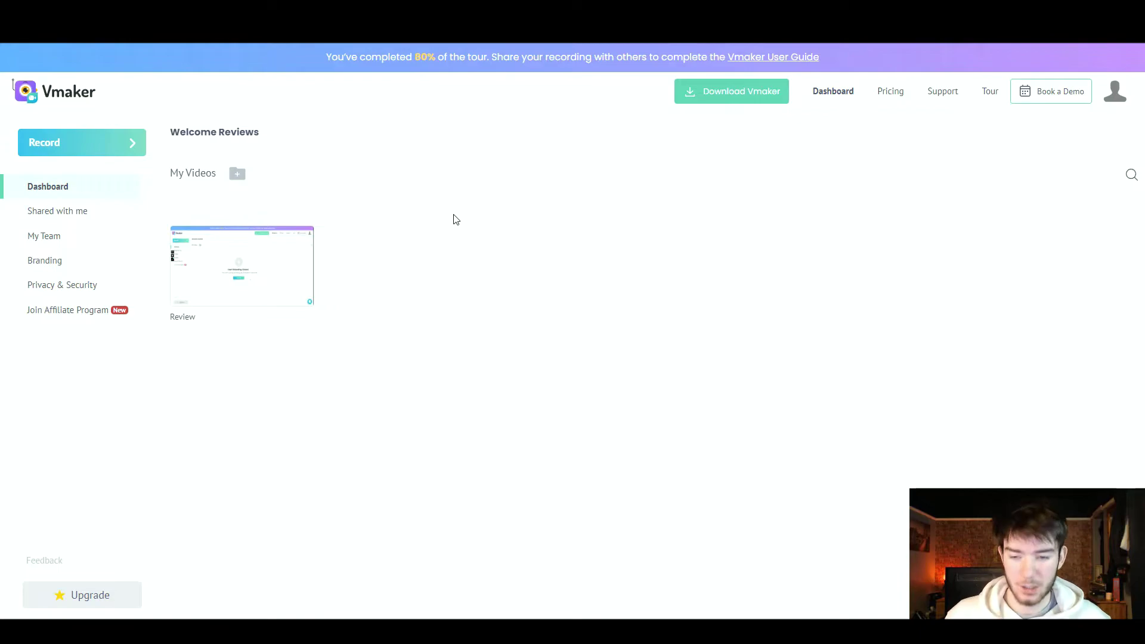
Retitle the Review video to 'Reviews' and view the Shared with me page.
{"action": "mouse_move", "coordinate": [259, 263]}
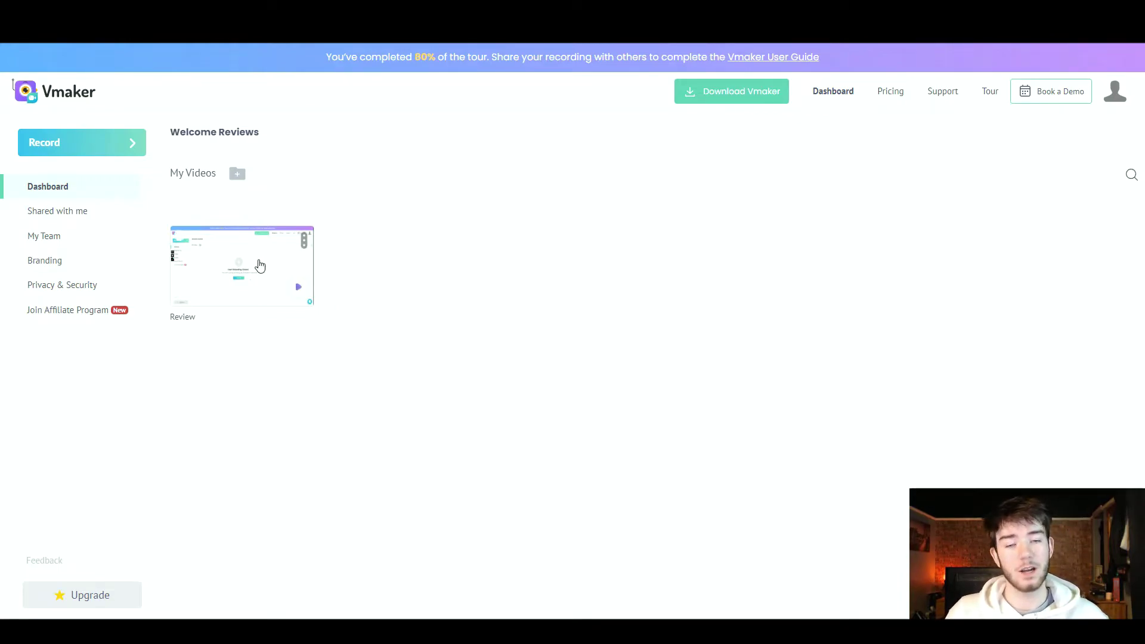
{"action": "mouse_move", "coordinate": [225, 317]}
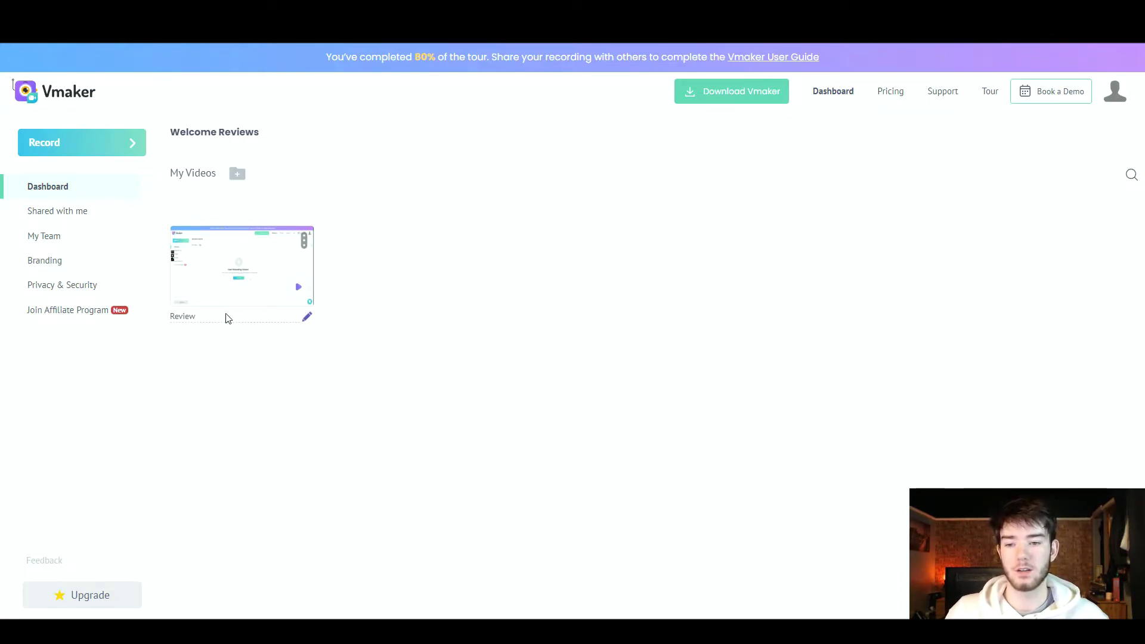
{"action": "left_click", "coordinate": [307, 316]}
{"action": "left_click", "coordinate": [236, 317]}
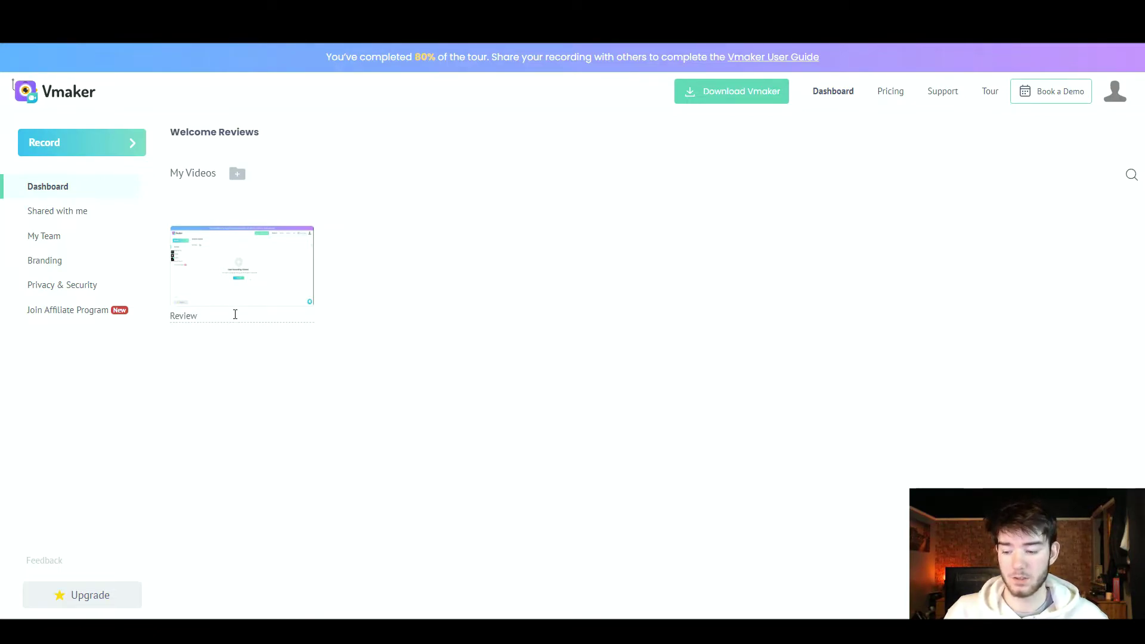
{"action": "key", "text": "Return"}
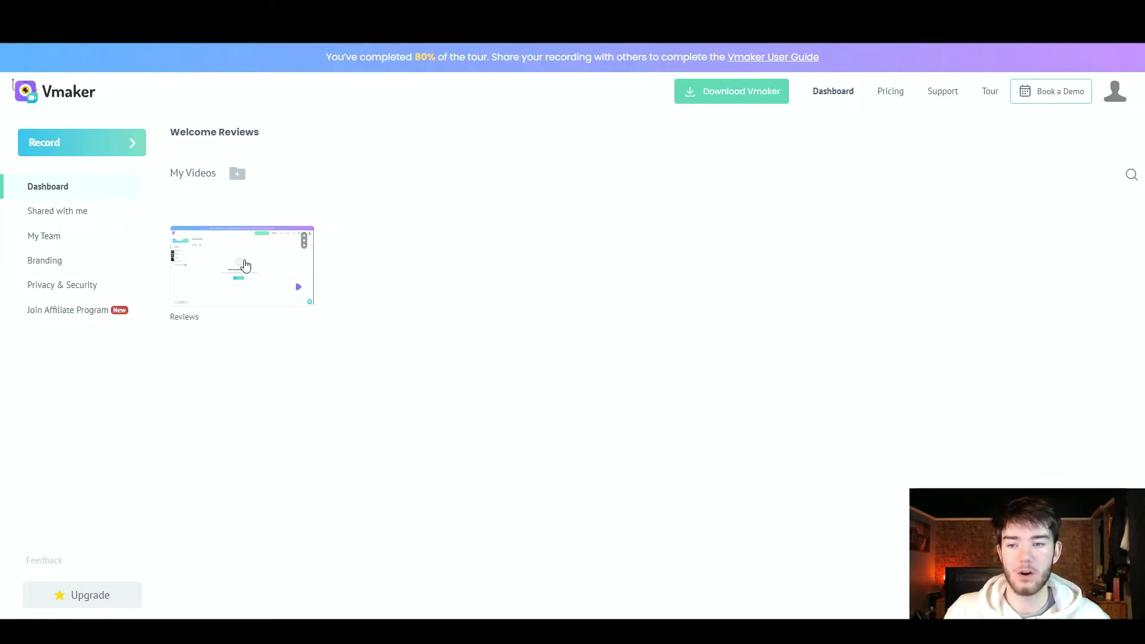
{"action": "left_click", "coordinate": [102, 211]}
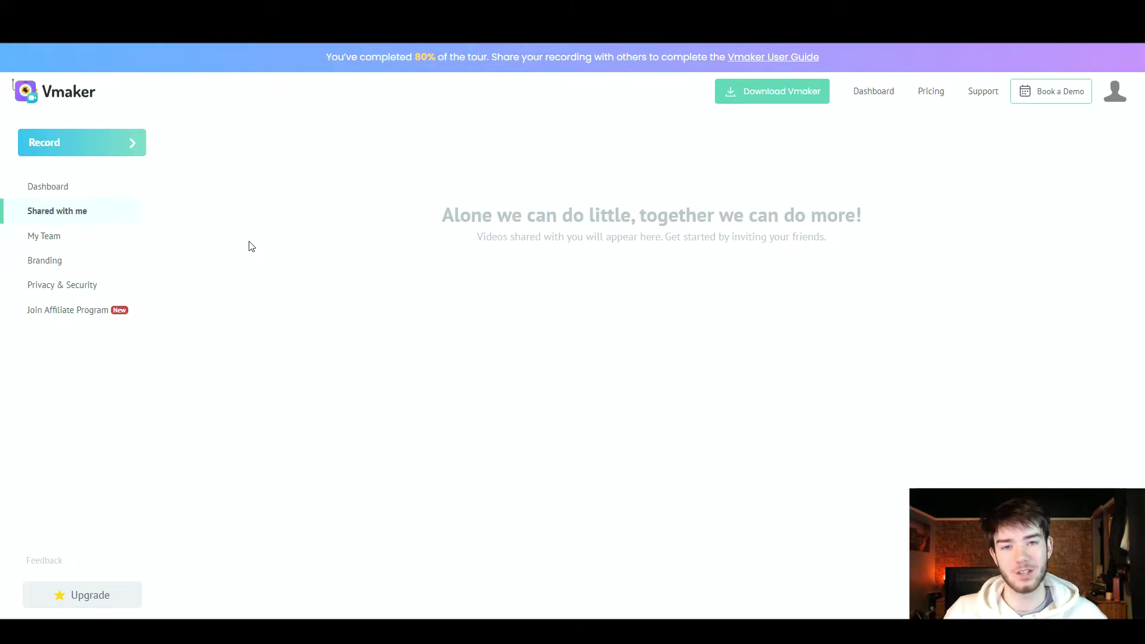
Open My Team and keep the second invite row's role as Member.
{"action": "left_click", "coordinate": [80, 245]}
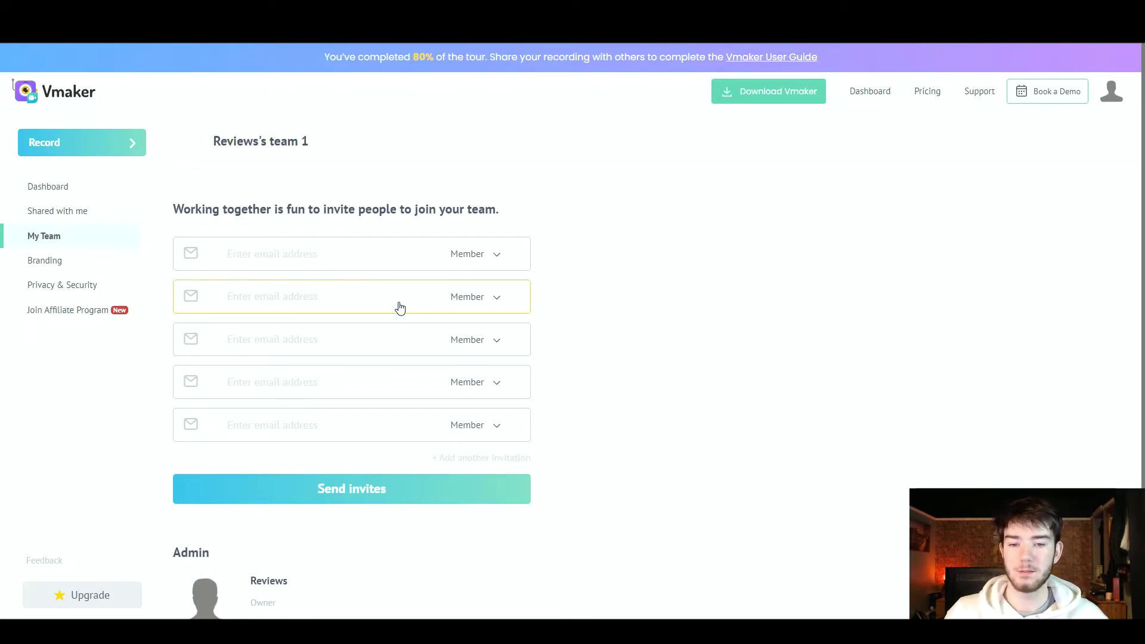
{"action": "left_click", "coordinate": [494, 299]}
{"action": "left_click", "coordinate": [522, 295]}
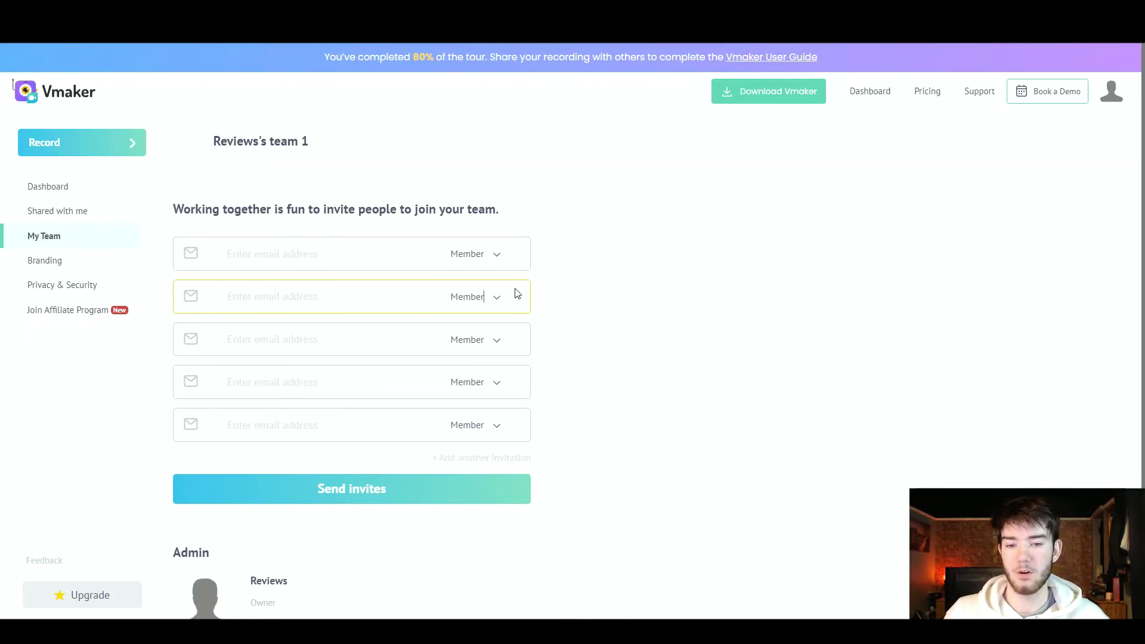
Open the Branding settings and scroll through its option cards.
{"action": "left_click", "coordinate": [87, 265]}
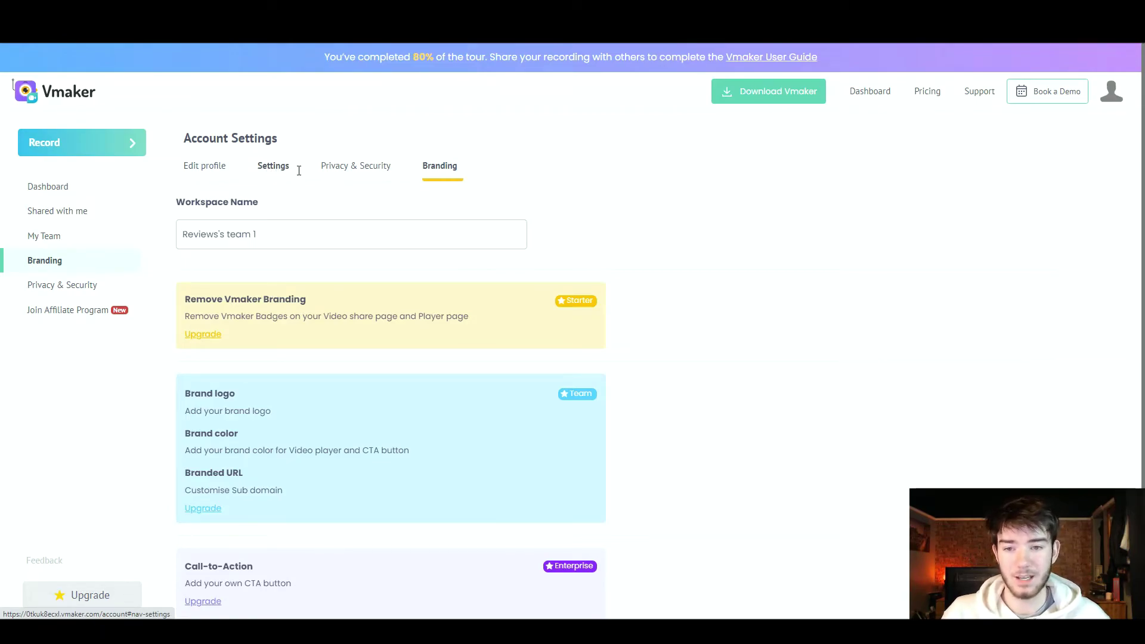
{"action": "scroll", "coordinate": [304, 255], "scroll_direction": "down", "scroll_amount": 1}
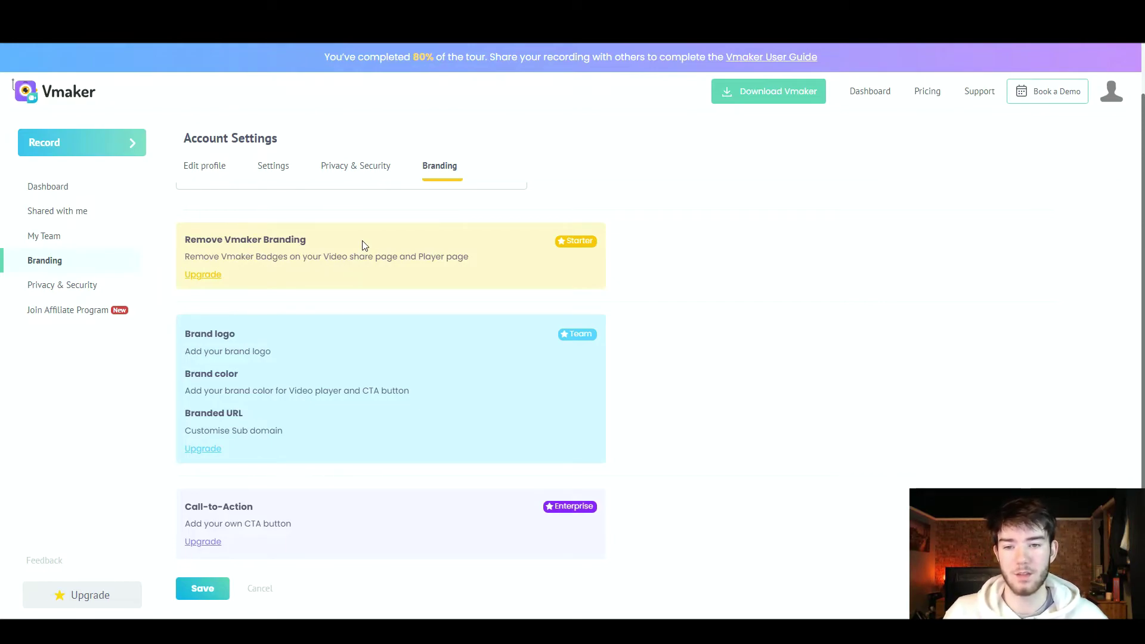
{"action": "scroll", "coordinate": [405, 302], "scroll_direction": "down", "scroll_amount": 1}
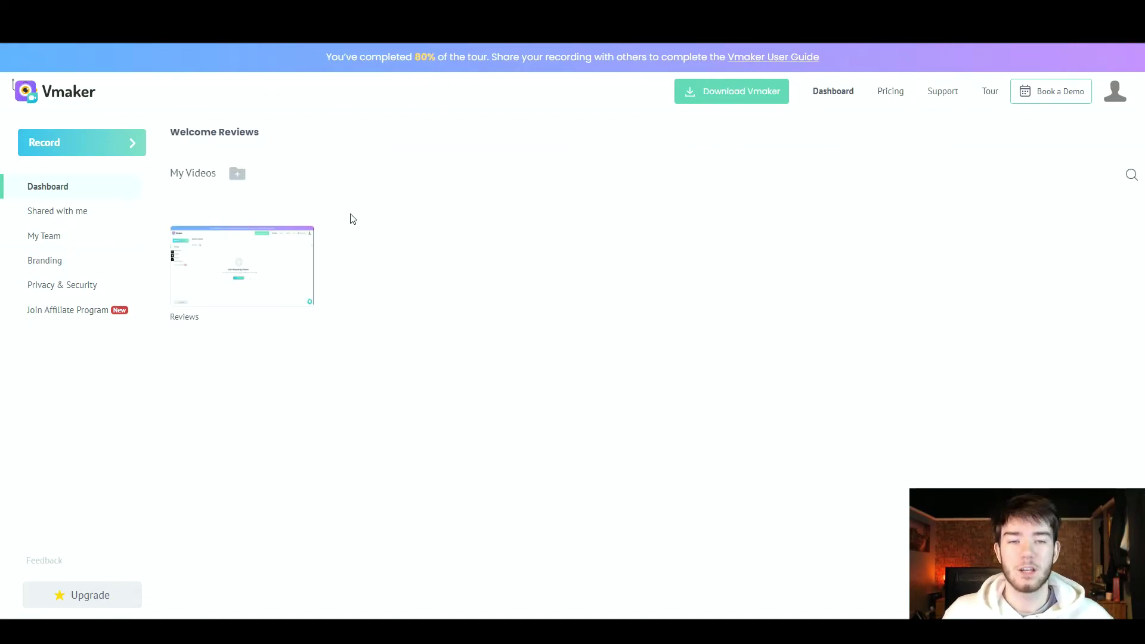
Delete the Reviews video from its options menu and confirm the deletion.
{"action": "left_click", "coordinate": [307, 237]}
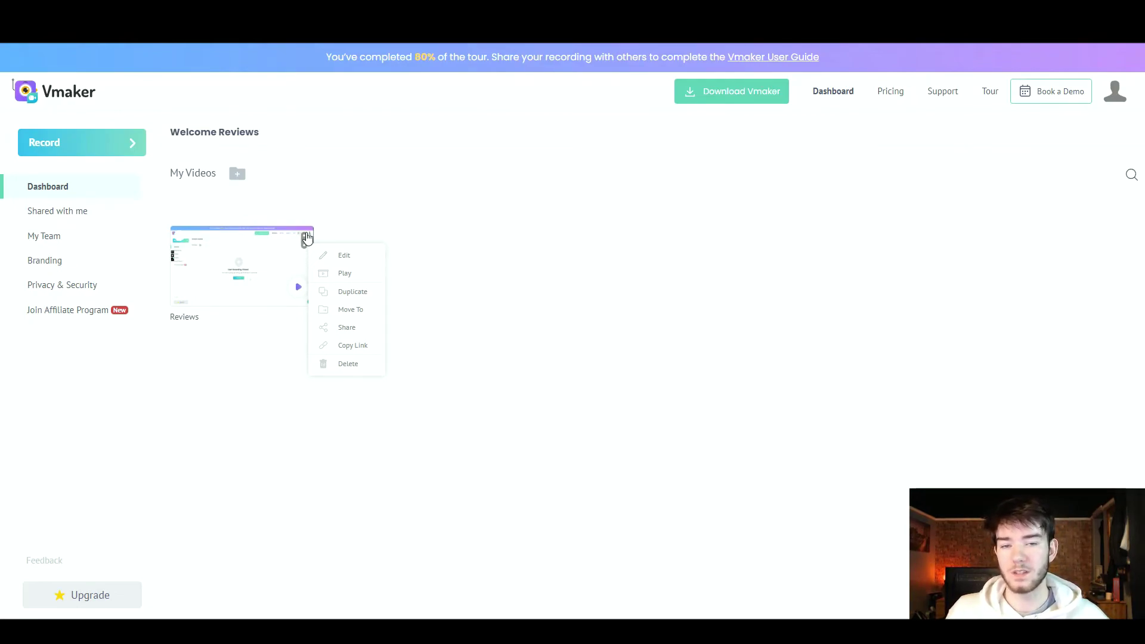
{"action": "left_click", "coordinate": [307, 237]}
{"action": "left_click", "coordinate": [307, 237]}
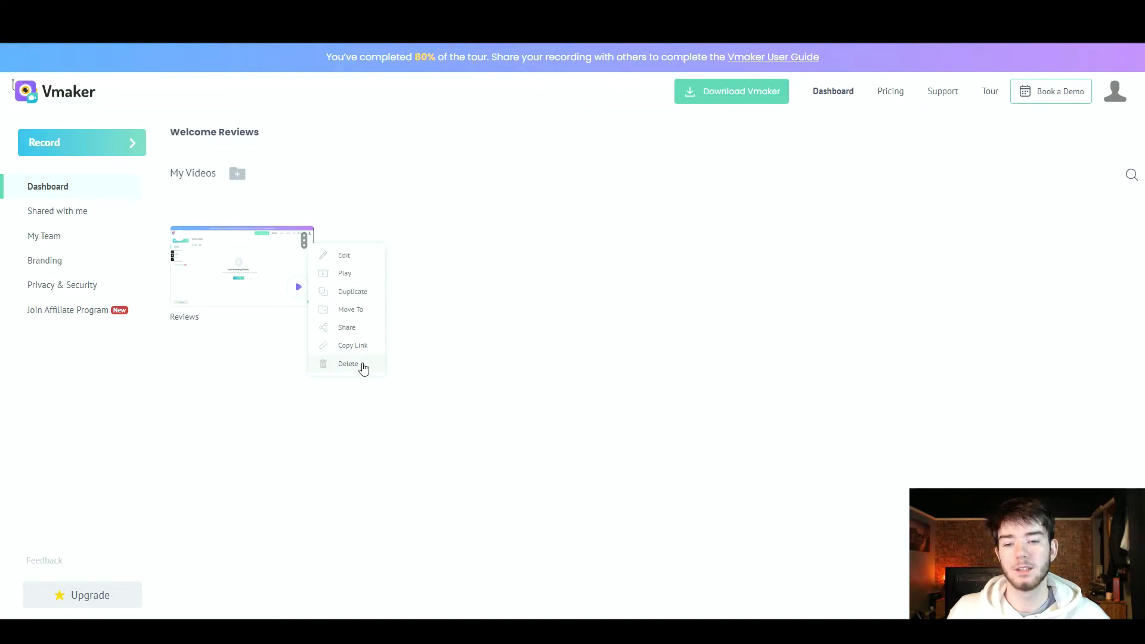
{"action": "left_click", "coordinate": [362, 365]}
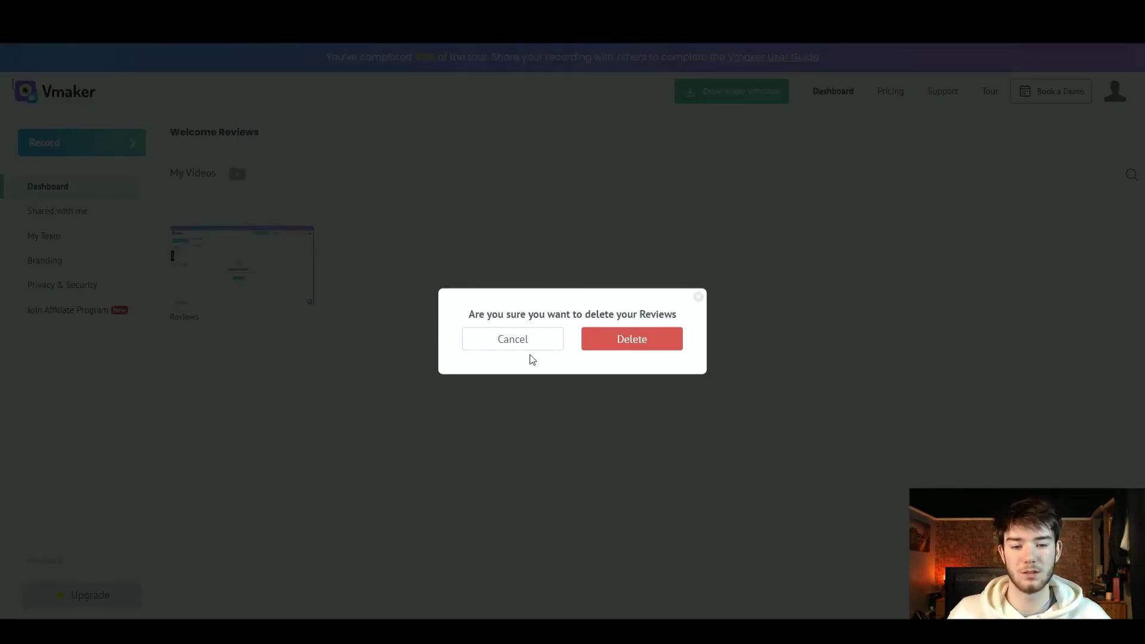
{"action": "left_click", "coordinate": [623, 343]}
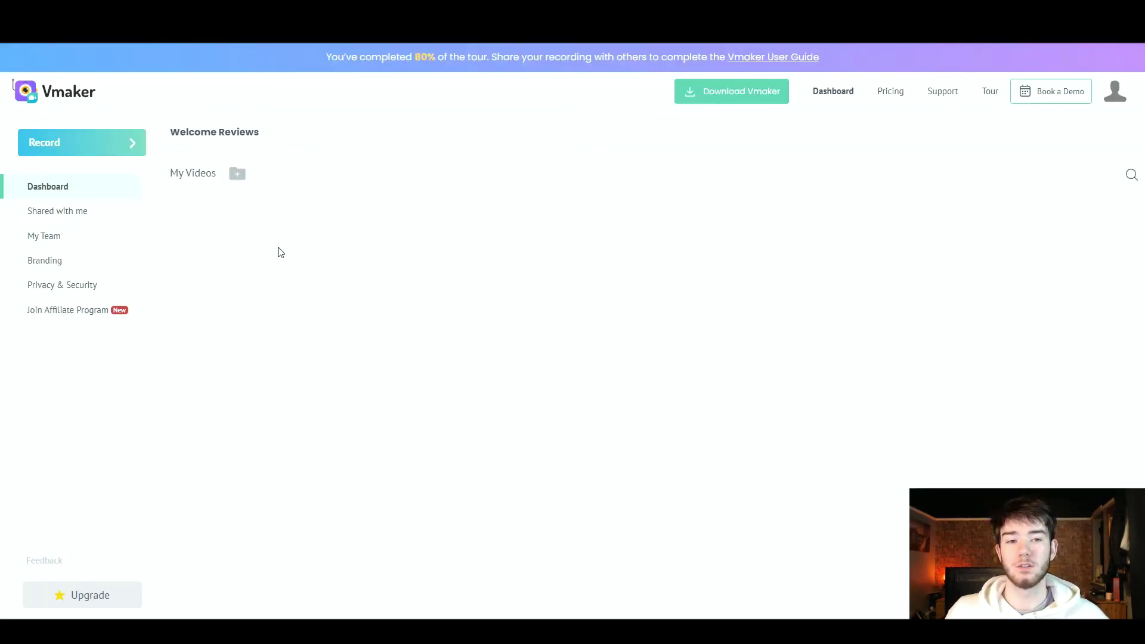